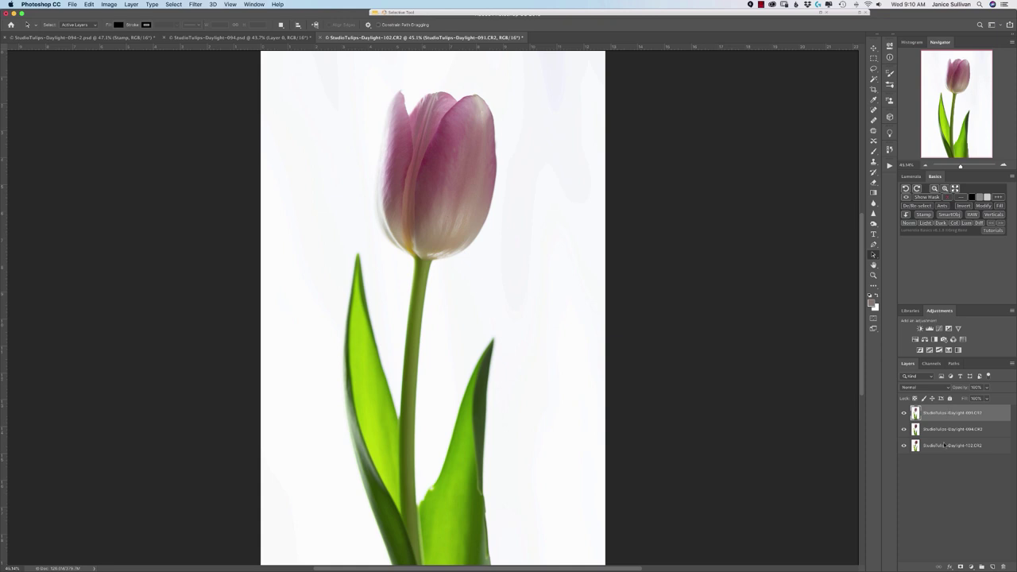
- Select all three tulip layers and run Auto-Align Layers with Auto projection
left_click(943, 446, "shift")
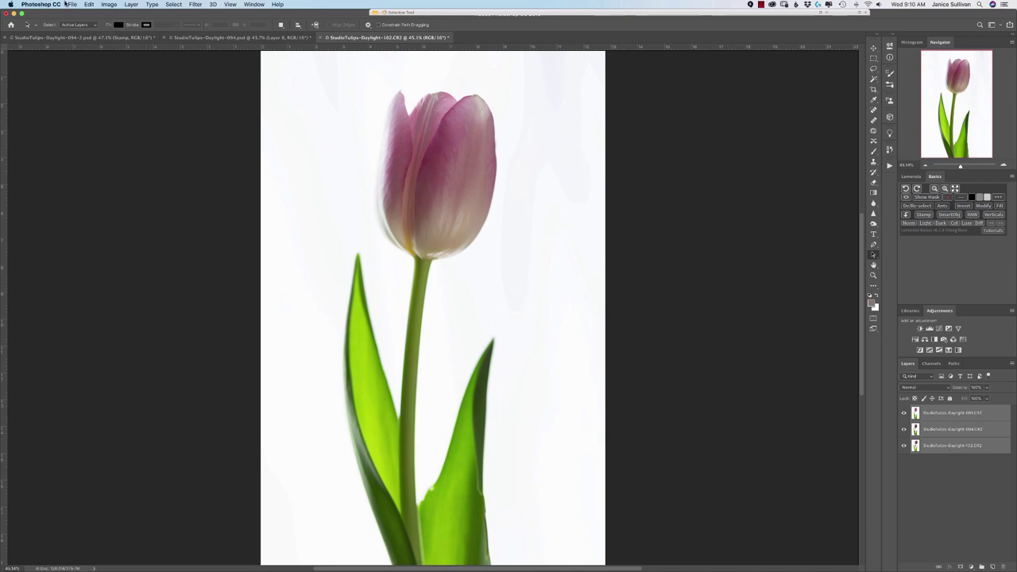
left_click(89, 4)
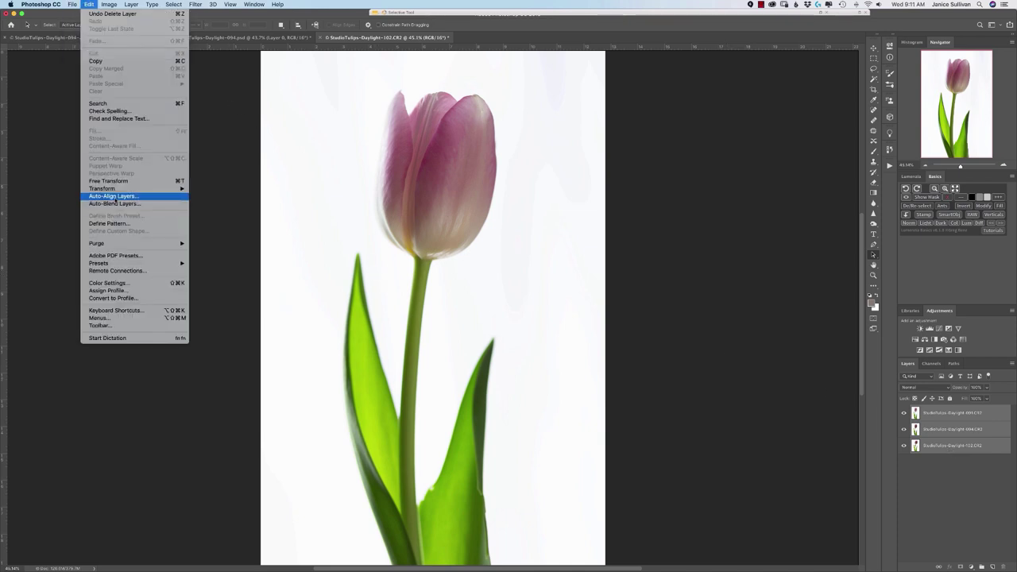
left_click(112, 196)
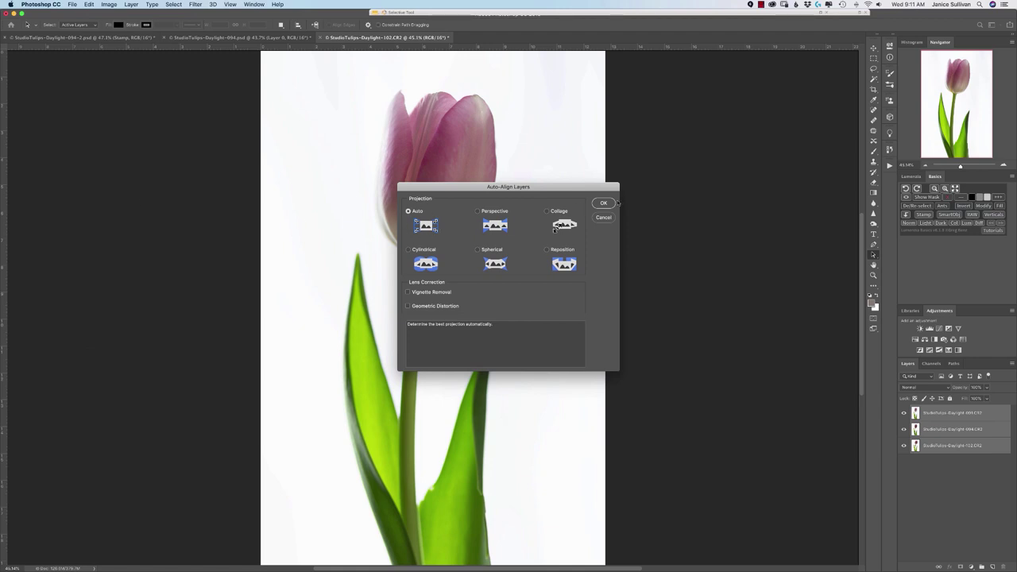
left_click(605, 202)
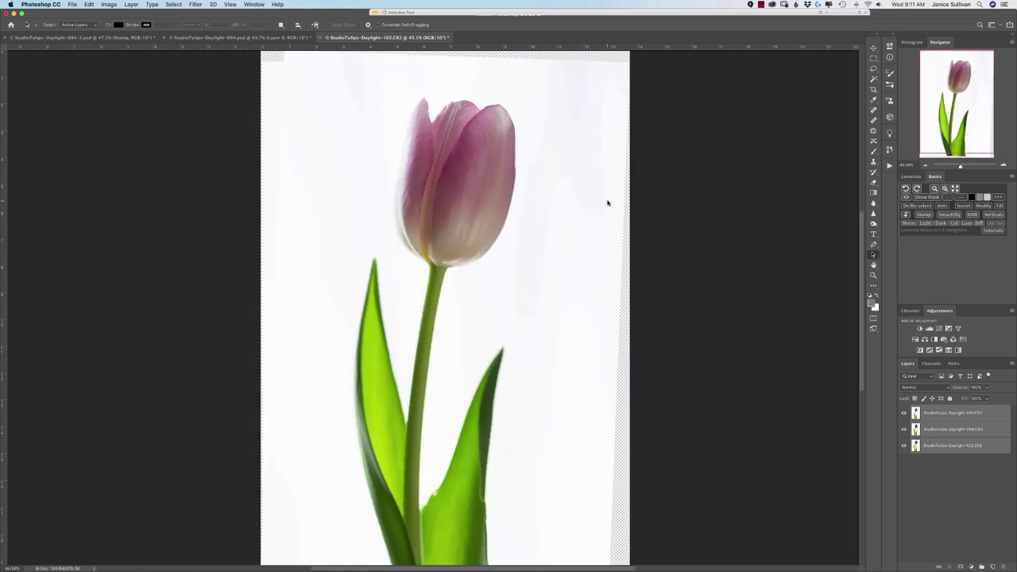
- Toggle each tulip layer's visibility to compare them, ending with the top 091 layer hidden
left_click(903, 445, "alt")
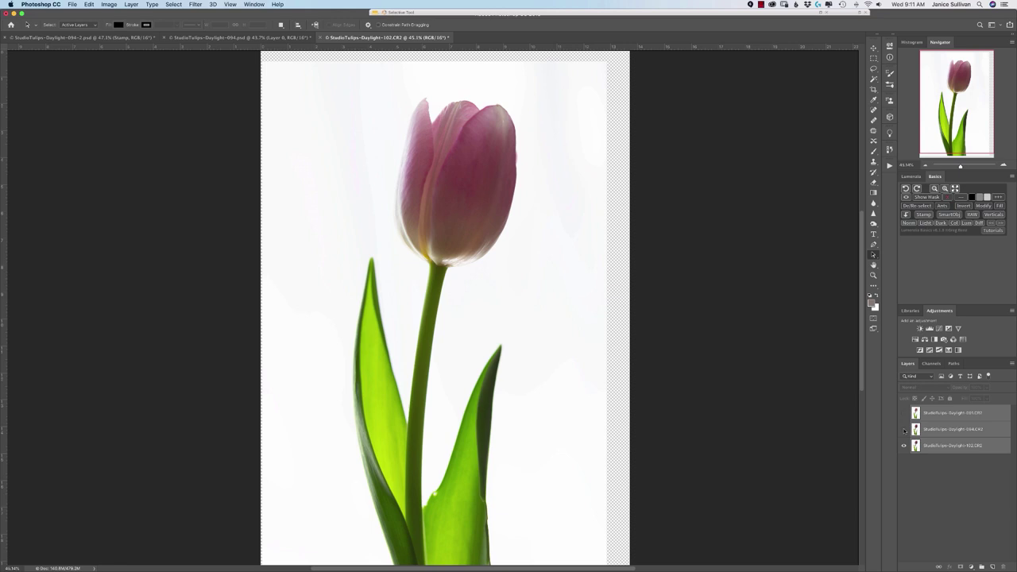
left_click(903, 429)
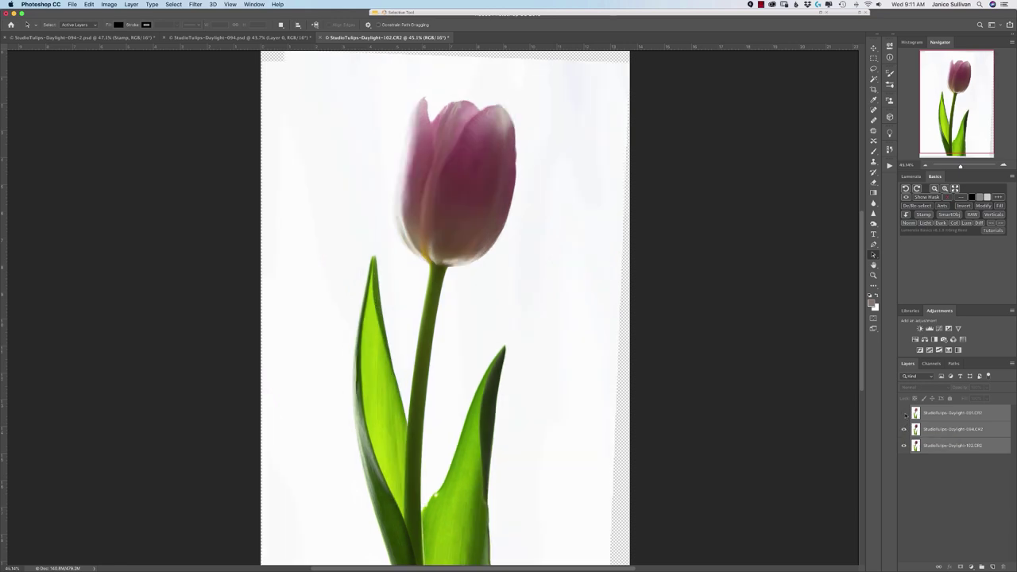
left_click(904, 413)
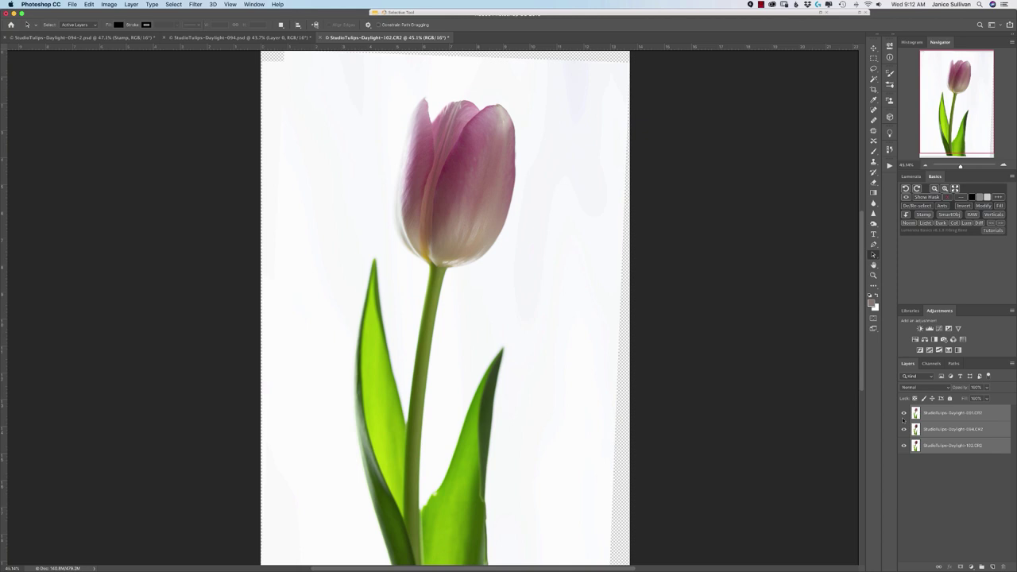
left_click(903, 413)
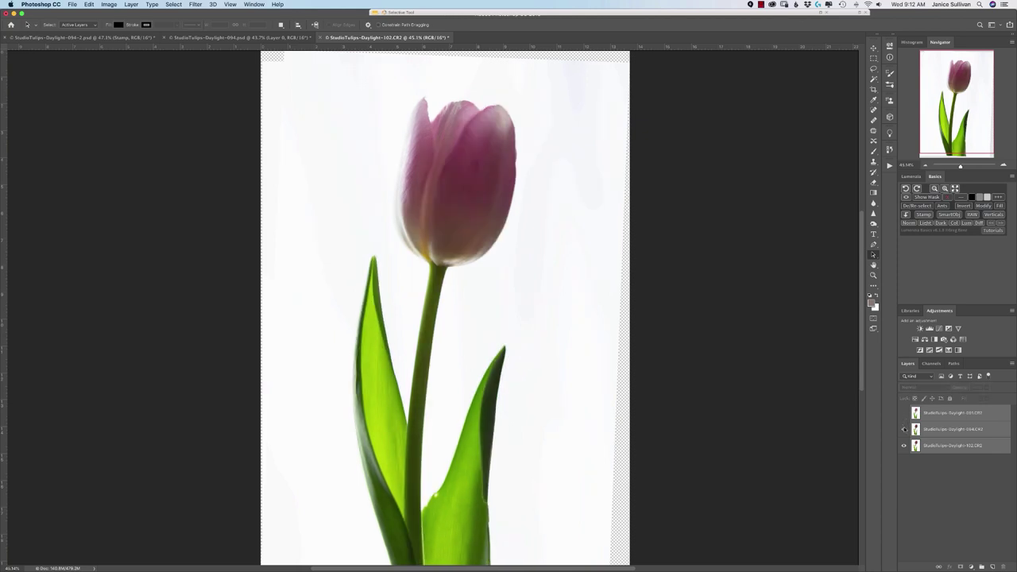
left_click(903, 429)
left_click(903, 430)
- Move layer 094 below layer 102 and compare the two tulips by toggling visibility
left_click(944, 446)
left_click_drag(943, 433, 945, 453)
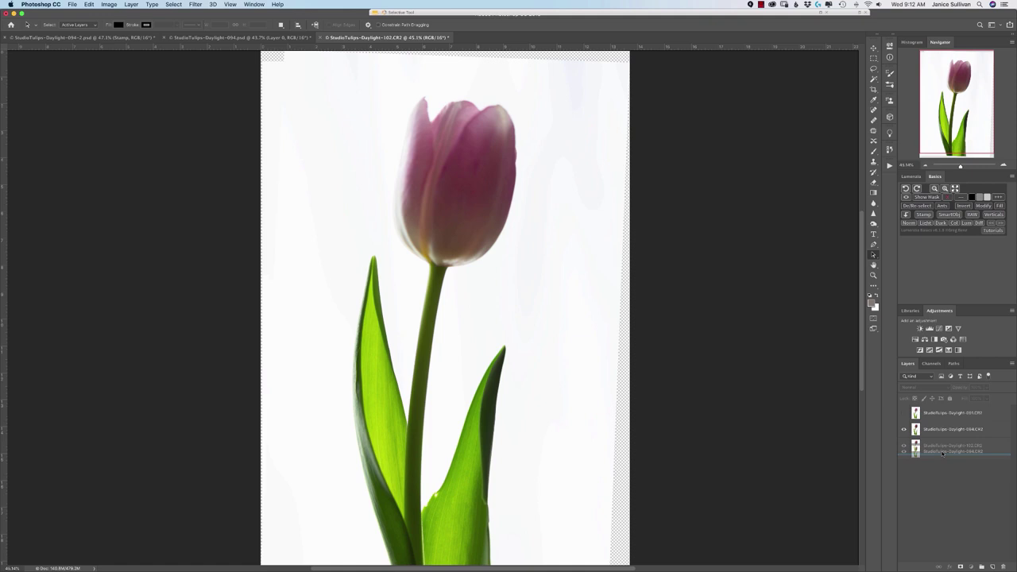
left_click(903, 429)
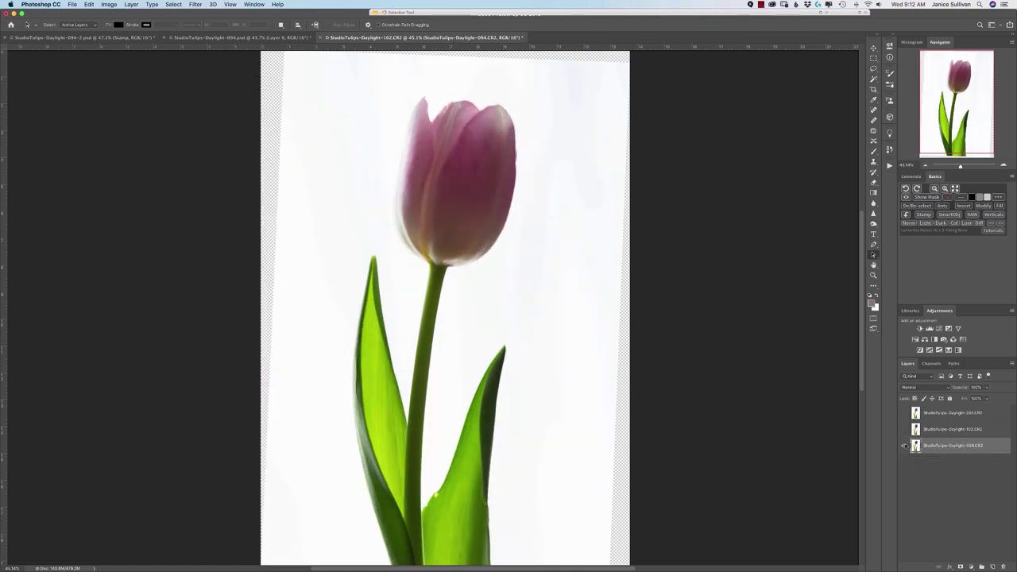
left_click(903, 445)
left_click(903, 445)
left_click(903, 429)
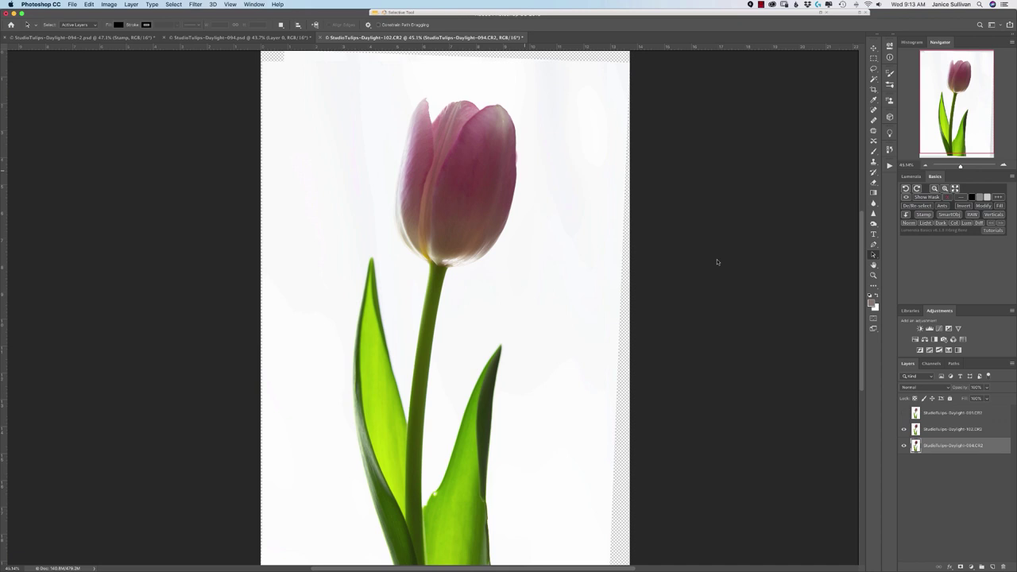
- Move layer 102 to the top of the stack and hide it, comparing the 091 tulip
left_click_drag(928, 426, 929, 420)
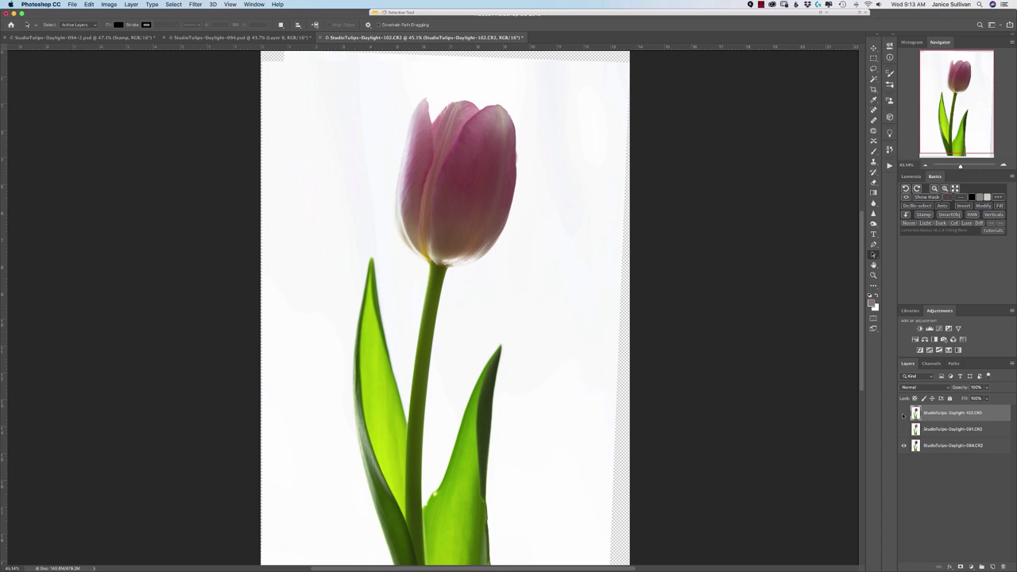
left_click(903, 413)
left_click(903, 429)
left_click(903, 429)
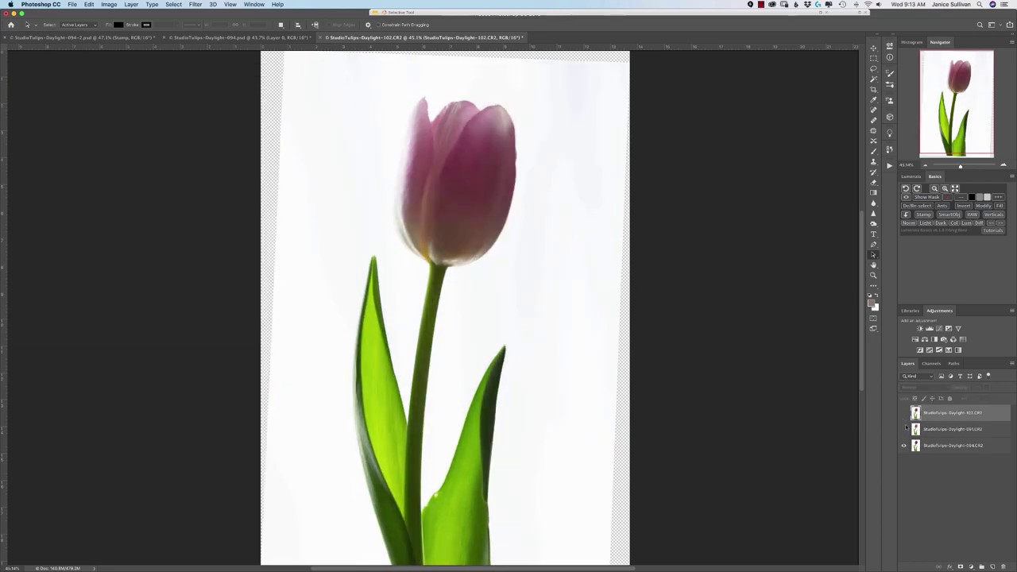
left_click(903, 429)
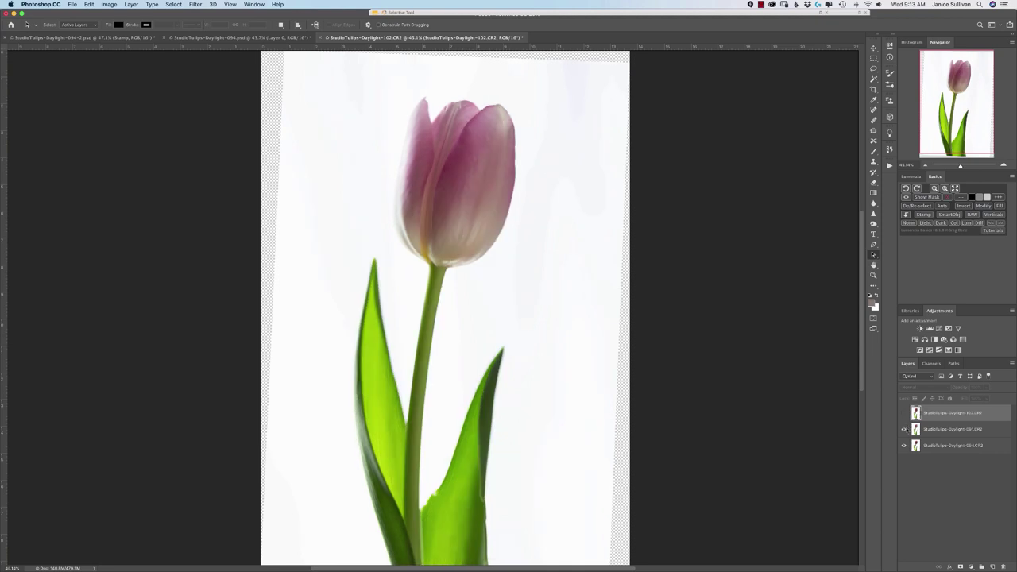
left_click(903, 429)
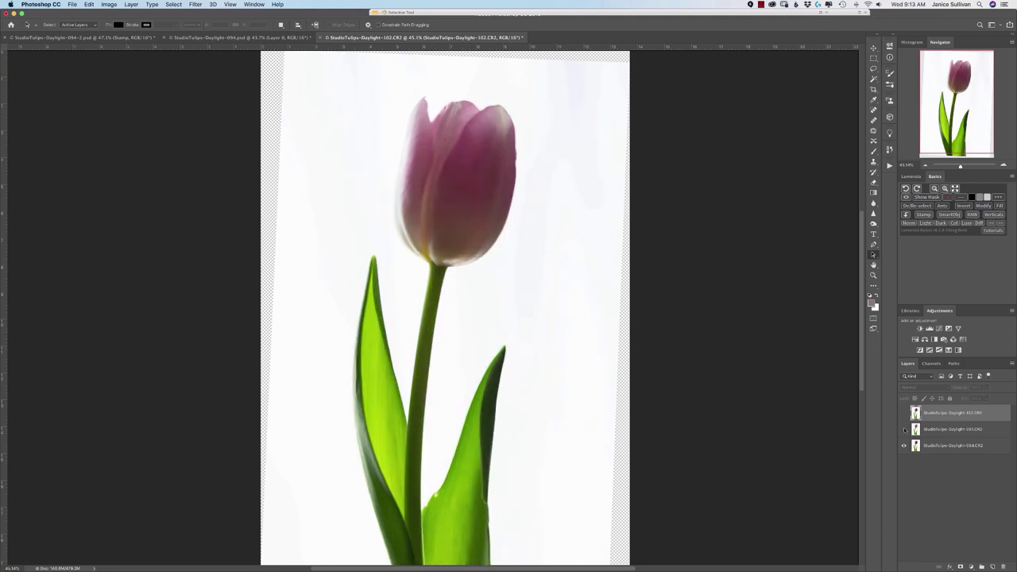
left_click(903, 429)
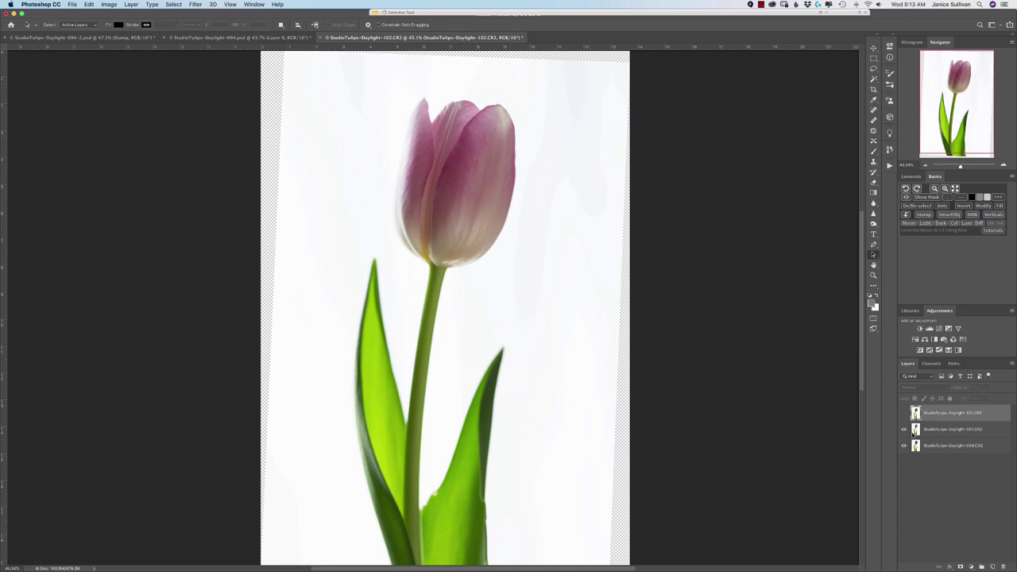
- Add a layer mask to layer 091 and invert it to black
left_click(932, 432)
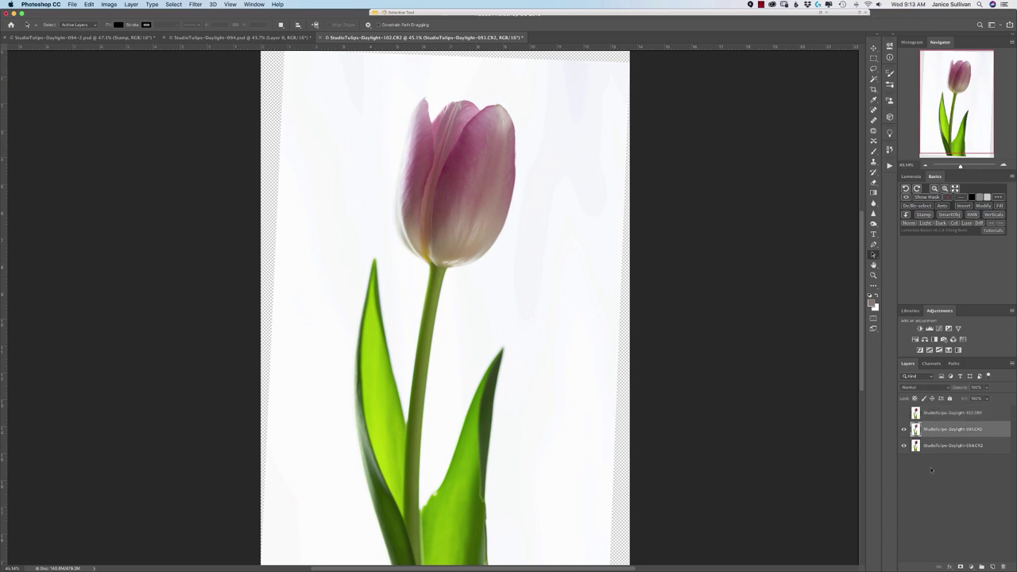
left_click(960, 566)
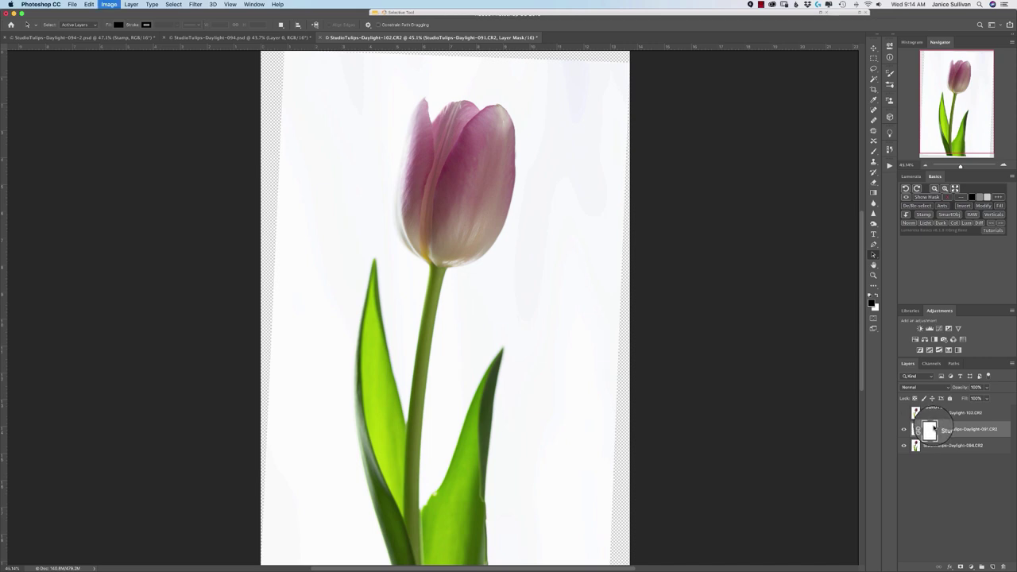
key("super+i")
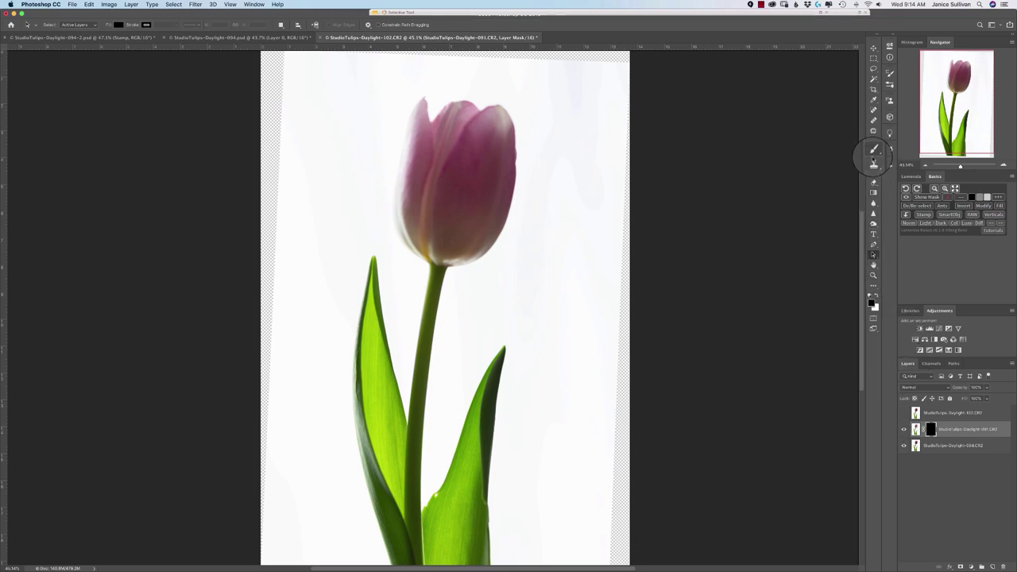
- Set up a white Brush of about 731 px at 100% opacity
left_click(875, 151)
left_click(876, 293)
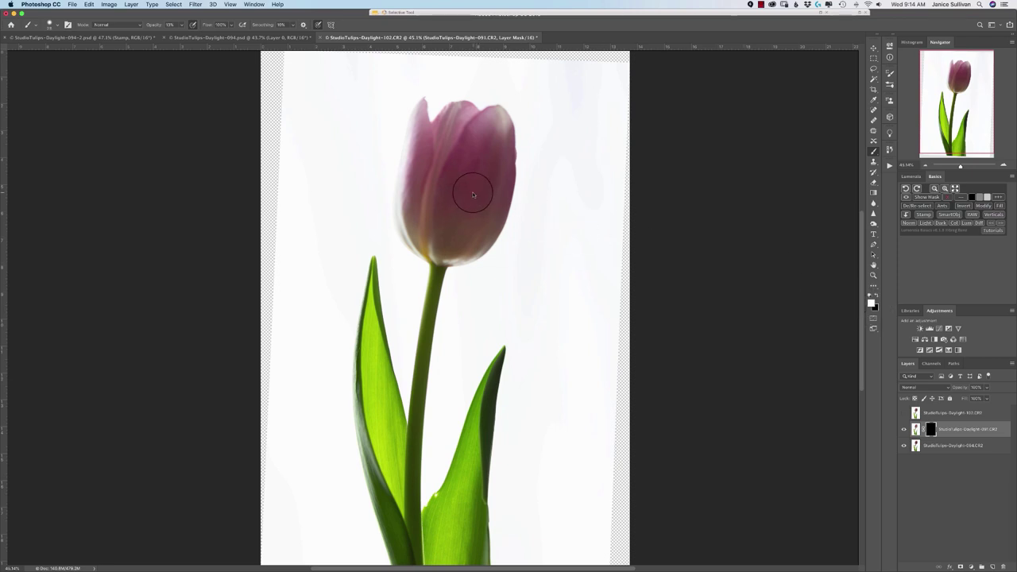
left_click_drag(475, 194, 567, 200)
left_click(169, 24)
type("100")
key("Return")
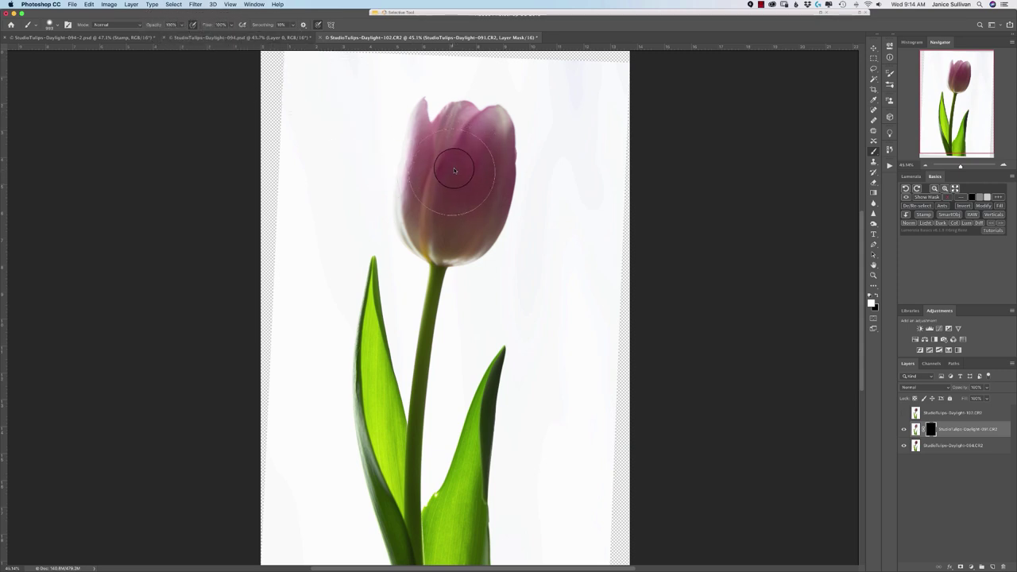
- Paint the 091 tulip head and petal edges into the mask with a lower-flow, ~612 px brush
mouse_move(455, 170)
left_mouse_down()
mouse_move(456, 154)
mouse_move(458, 186)
mouse_move(445, 211)
mouse_move(471, 173)
mouse_move(465, 154)
mouse_move(450, 164)
mouse_move(454, 207)
left_mouse_up()
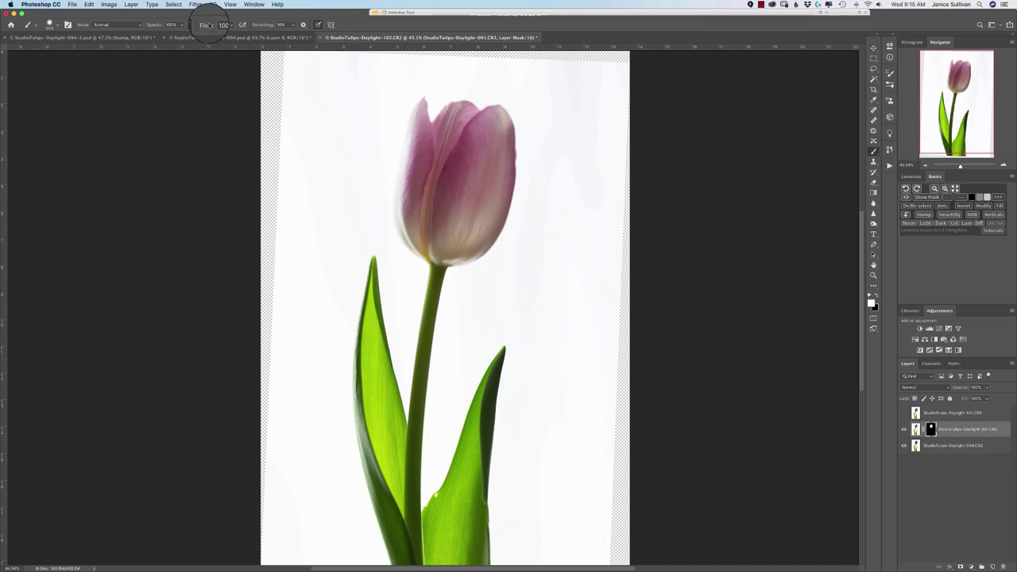
left_click_drag(209, 25, 190, 25)
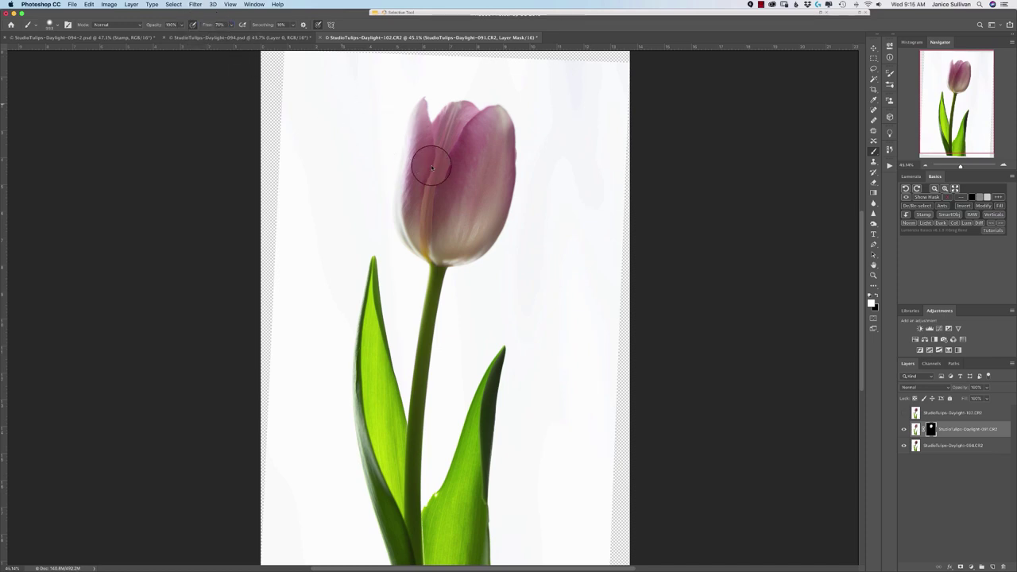
left_click_drag(445, 173, 390, 175)
left_click_drag(959, 167, 962, 167)
left_click(972, 103)
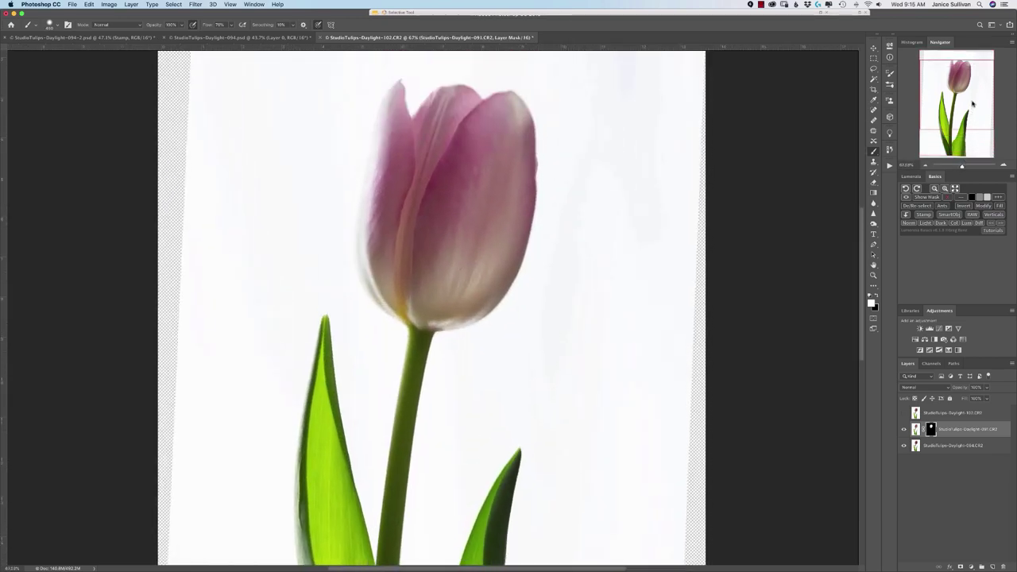
left_click_drag(972, 104, 971, 96)
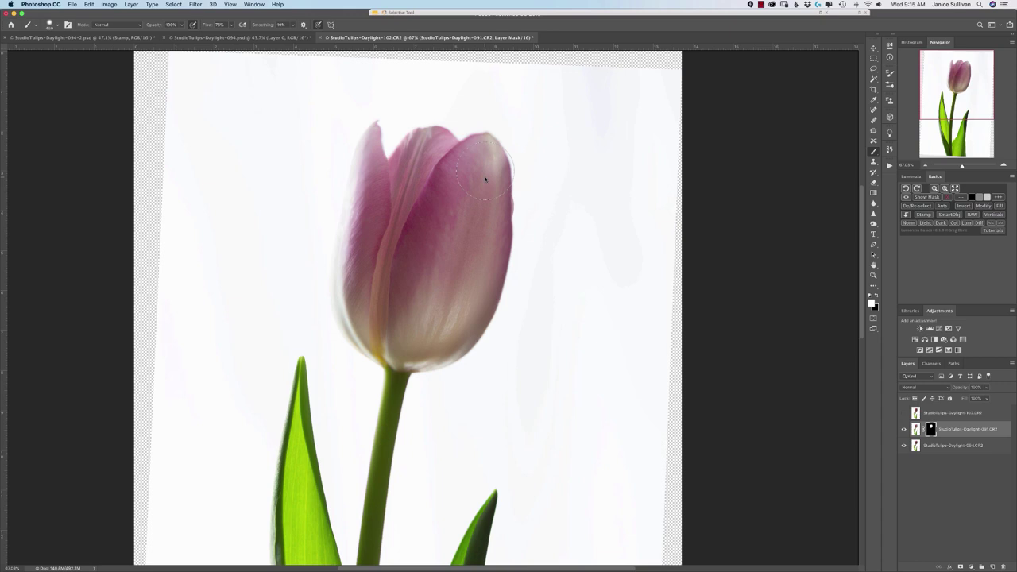
mouse_move(485, 212)
left_mouse_down()
mouse_move(472, 289)
mouse_move(446, 330)
mouse_move(407, 344)
left_mouse_up()
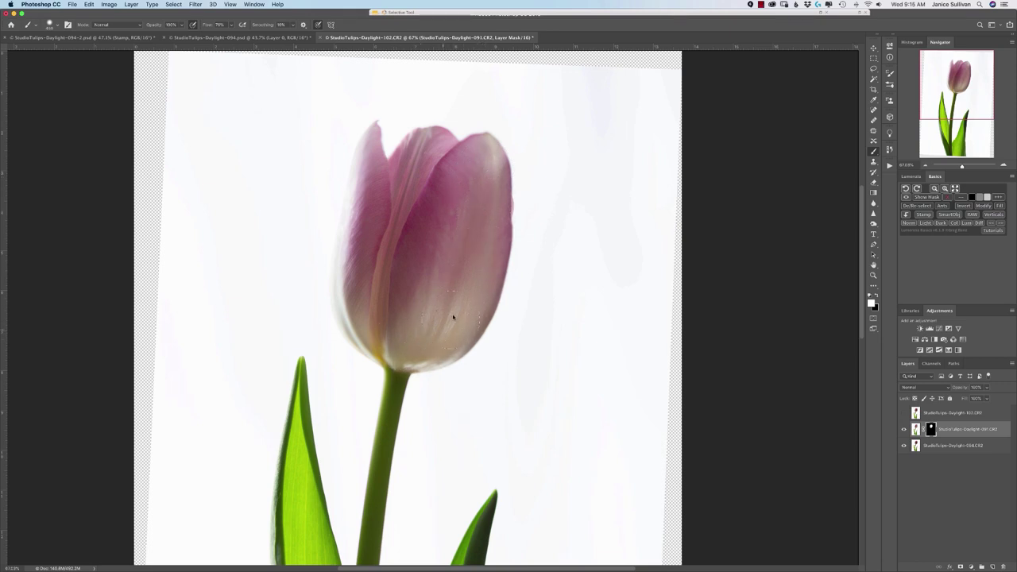
mouse_move(453, 317)
left_mouse_down()
mouse_move(468, 300)
mouse_move(490, 209)
mouse_move(490, 220)
left_mouse_up()
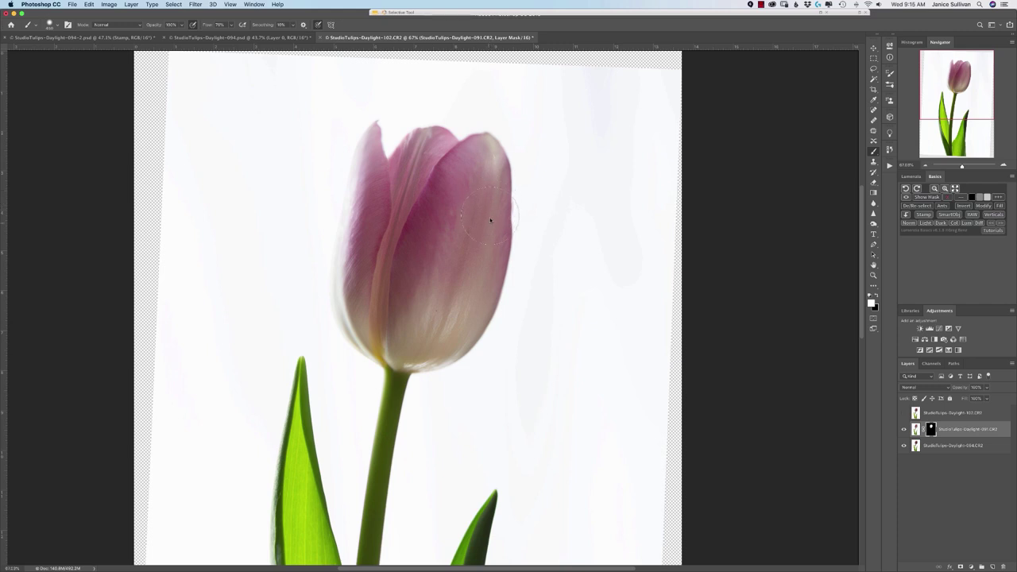
mouse_move(425, 171)
left_mouse_down()
mouse_move(373, 159)
mouse_move(353, 238)
mouse_move(442, 334)
mouse_move(480, 207)
mouse_move(513, 205)
left_mouse_up()
- At full flow, reveal the area where the petal meets the stem
key("shift+0")
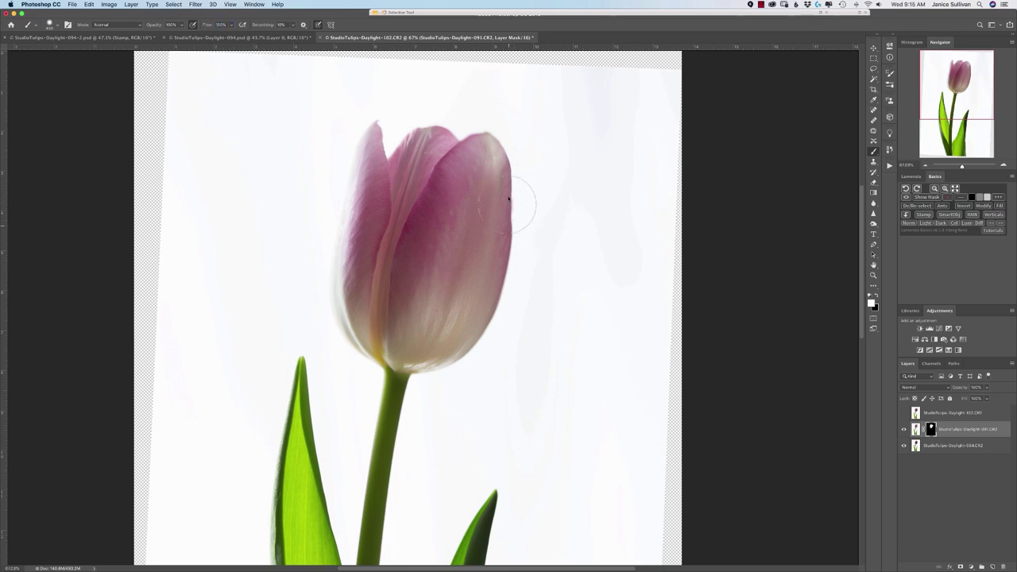
left_click_drag(400, 373, 410, 346)
scroll(528, 249, "down", 5)
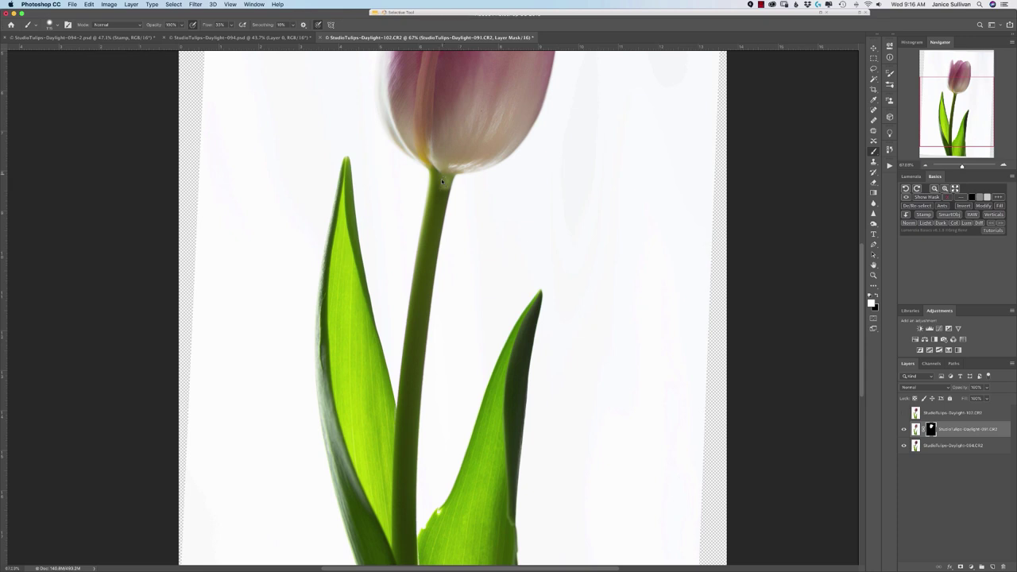
left_click_drag(442, 193, 444, 196)
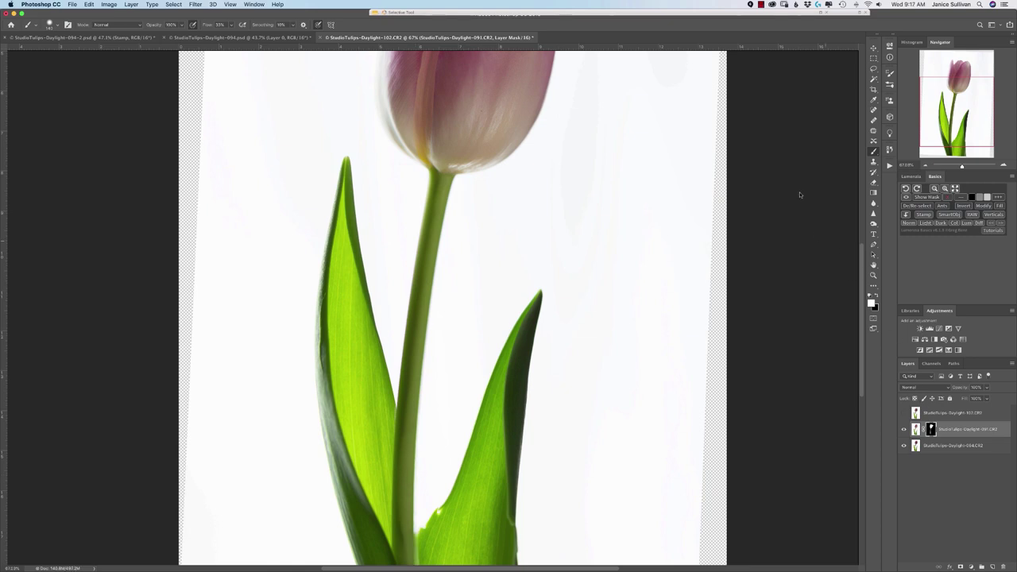
- Compare the top 102 layer by toggling it, then add a mask and invert it to black
left_click(971, 104)
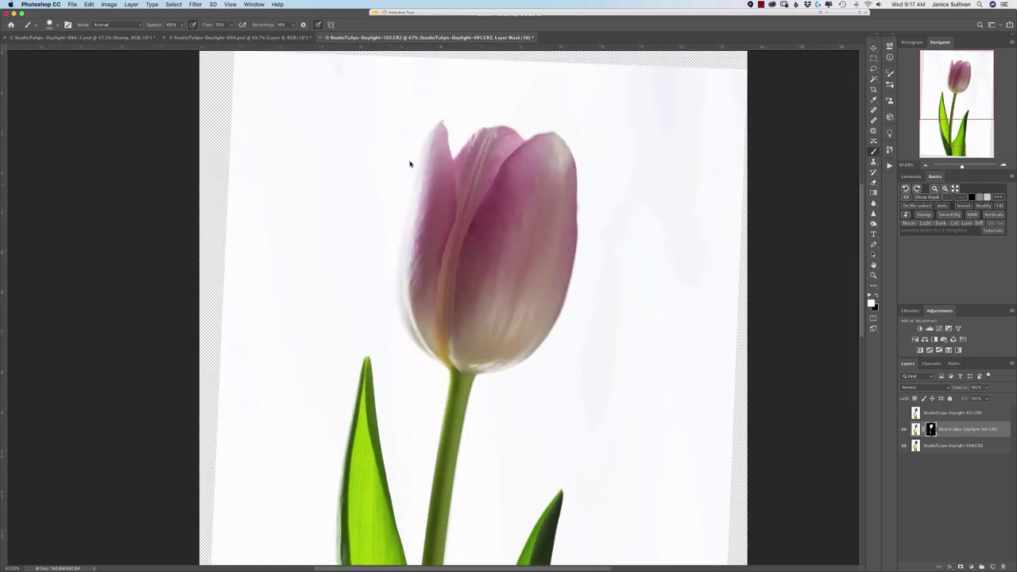
left_click(902, 412)
left_click(904, 412)
left_click(904, 413)
left_click(904, 412)
left_click(906, 413)
left_click(903, 412)
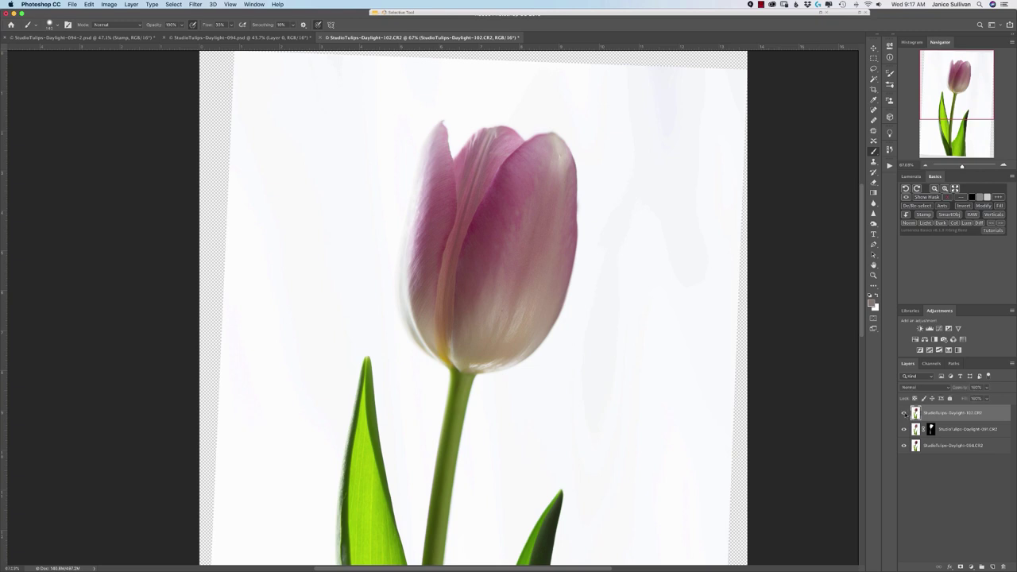
left_click(904, 412)
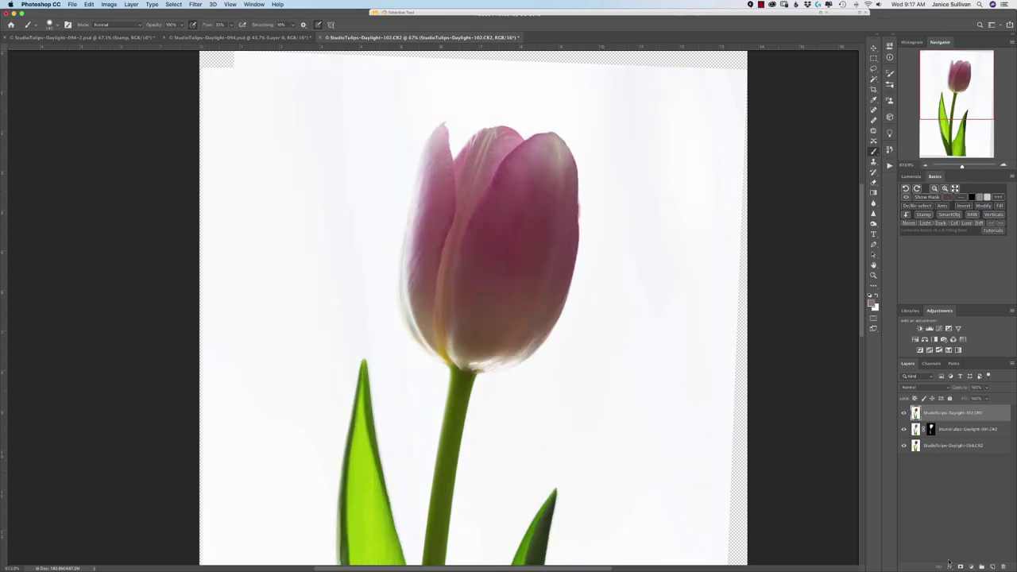
key("super+shift+m")
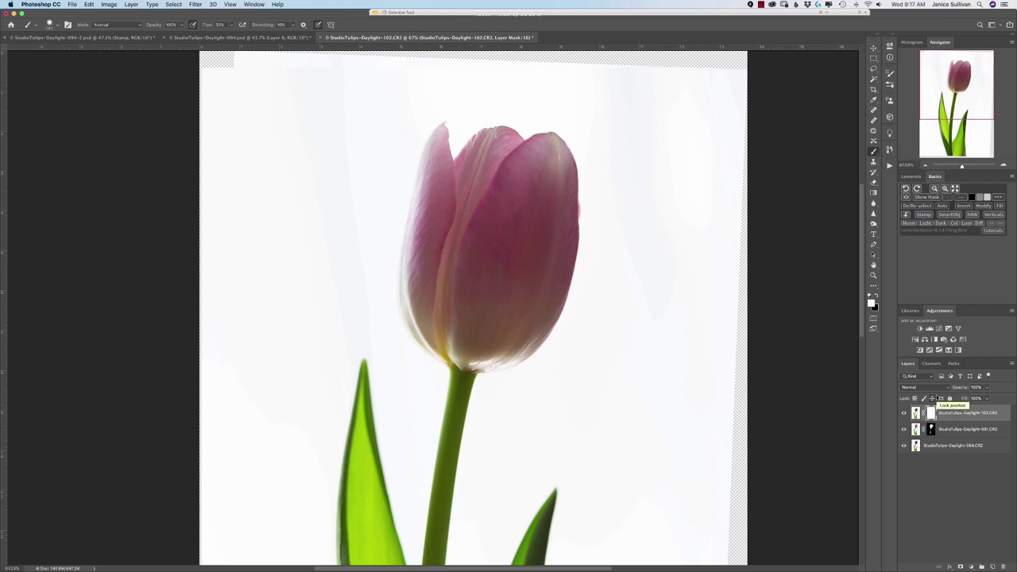
key("super+i")
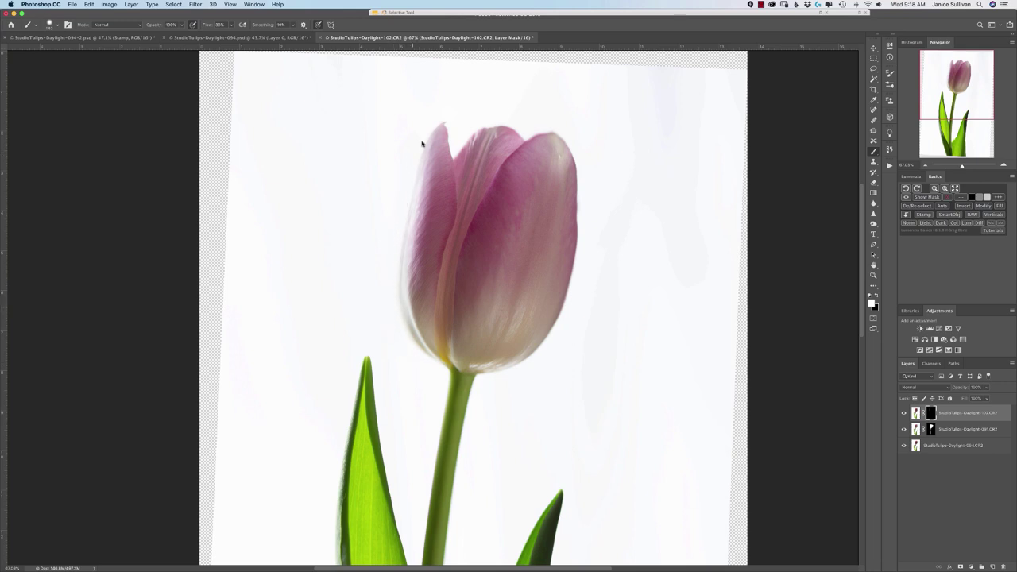
- Pick a brush preset from the canvas right-click menu
right_click(392, 330)
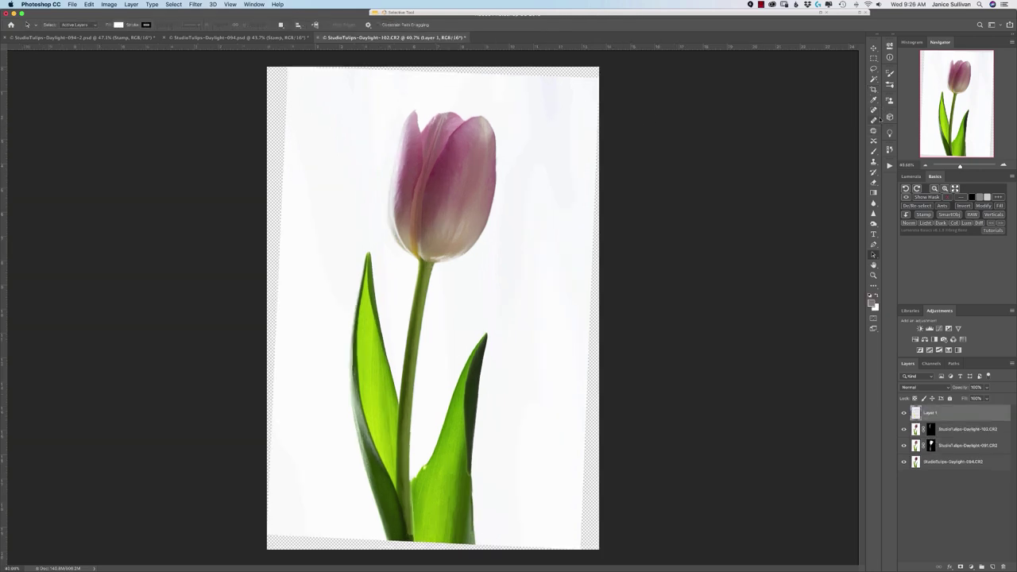
- Crop with the top edge extended and the image rotated to straighten the tulip
key("c")
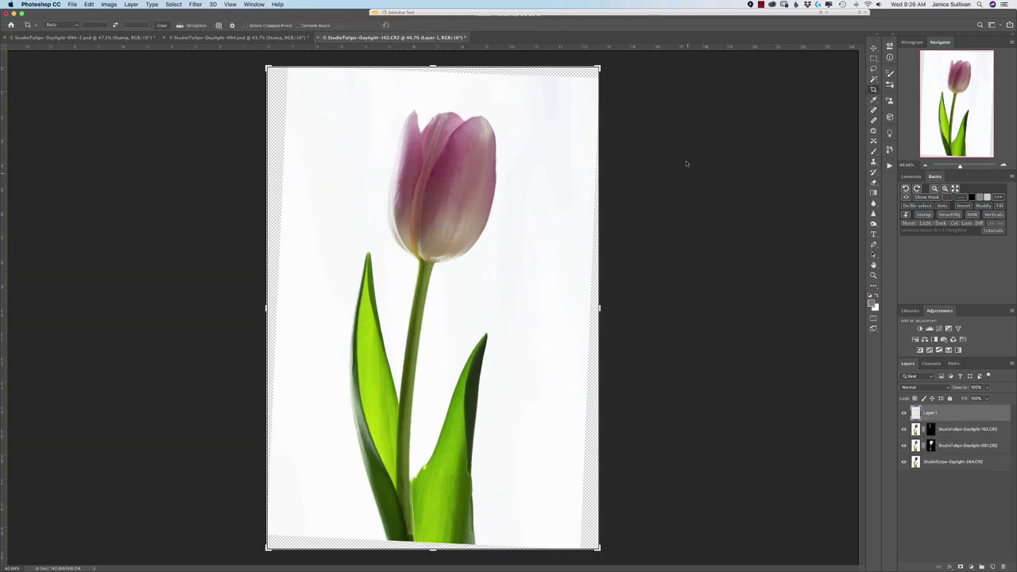
left_click(598, 210)
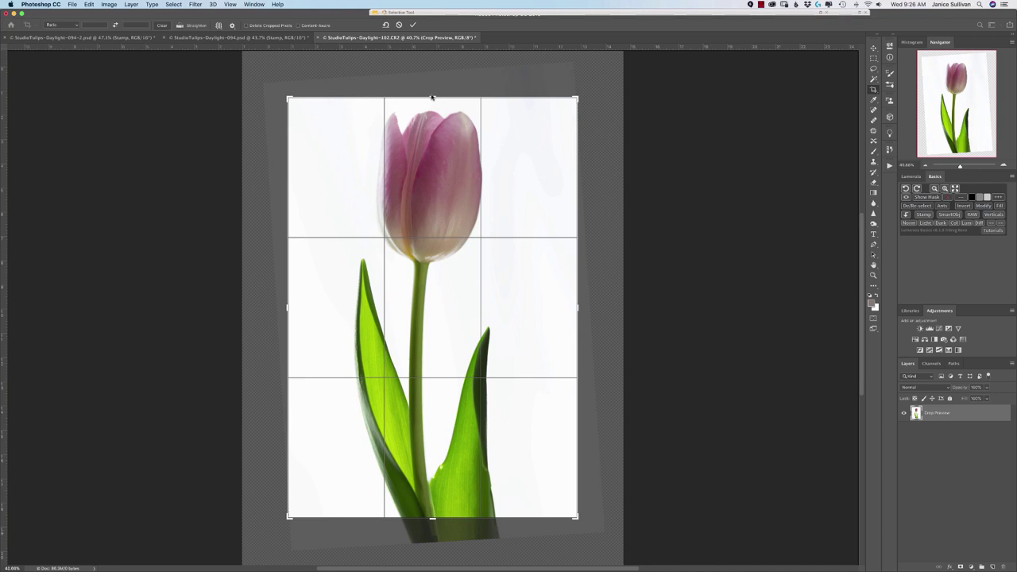
left_click_drag(433, 97, 433, 88)
left_click_drag(691, 220, 707, 259)
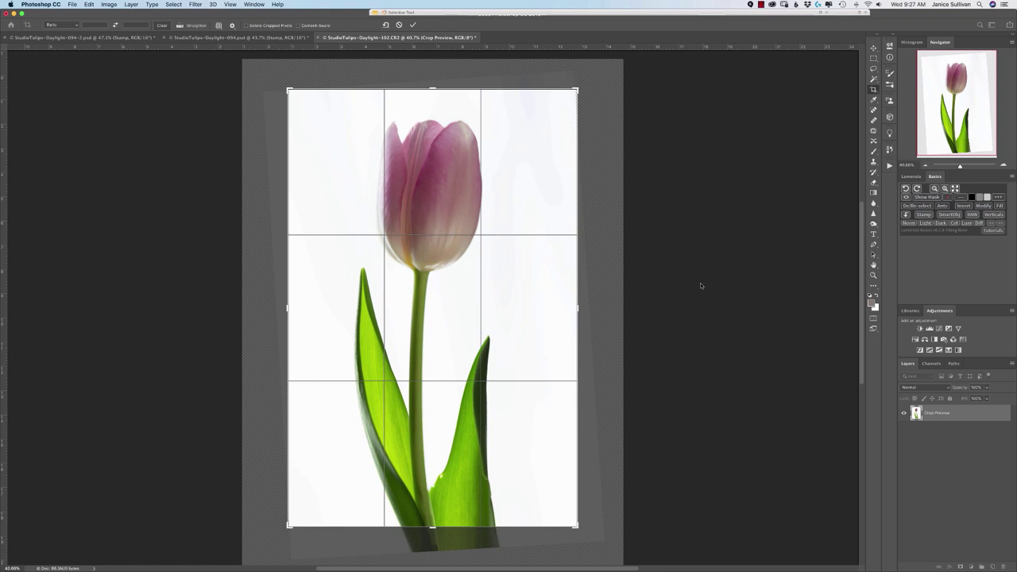
key("Return")
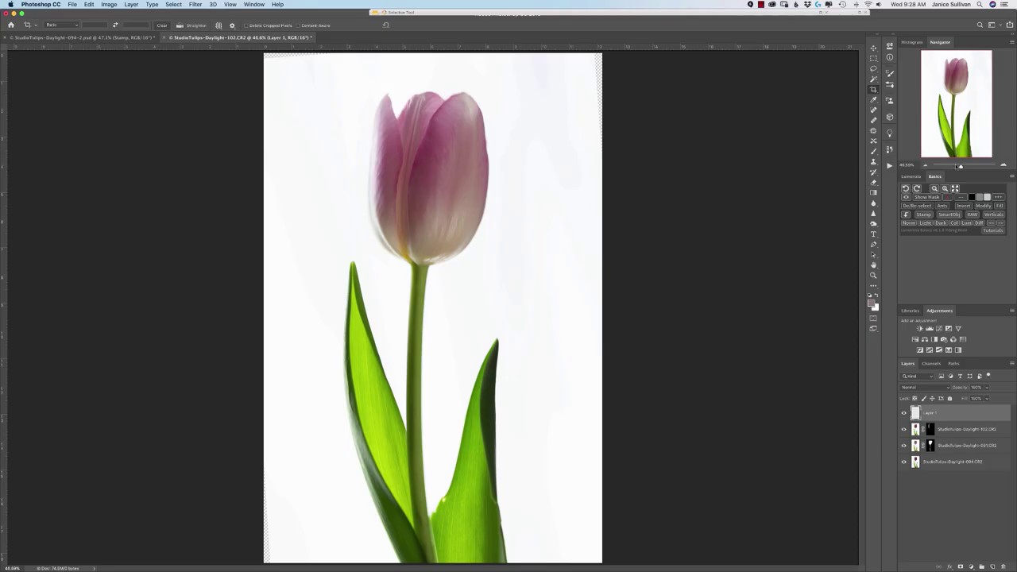
- Fit the whole tulip in view and set up an enlarged white Brush
key("super+1")
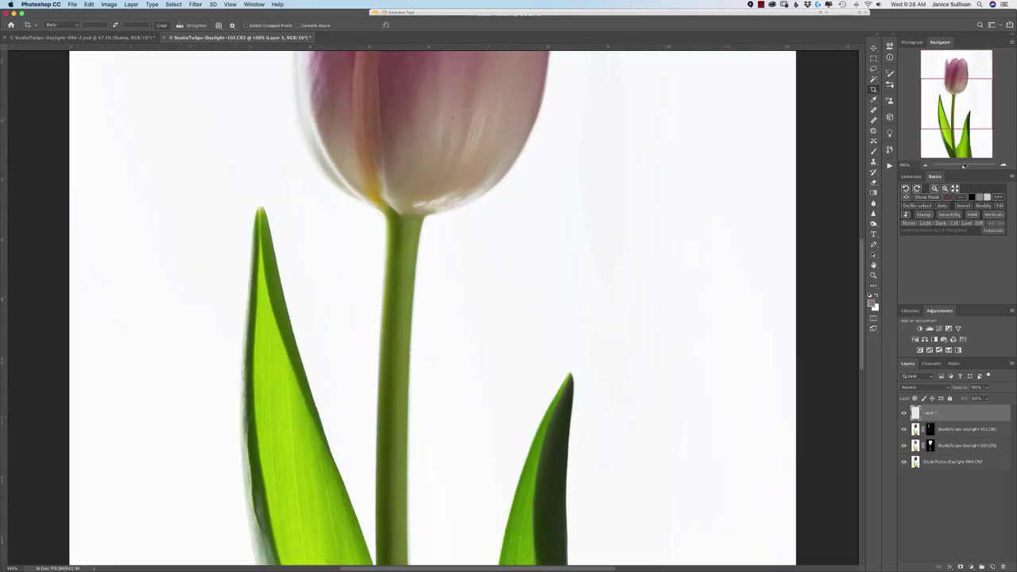
left_click_drag(978, 111, 985, 81)
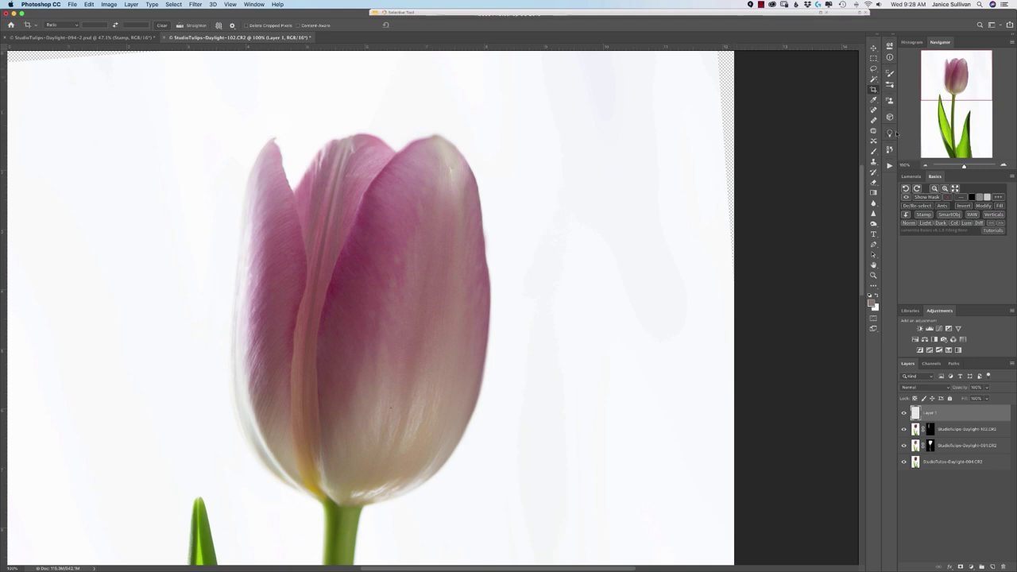
left_click(964, 167)
left_click_drag(964, 166, 959, 167)
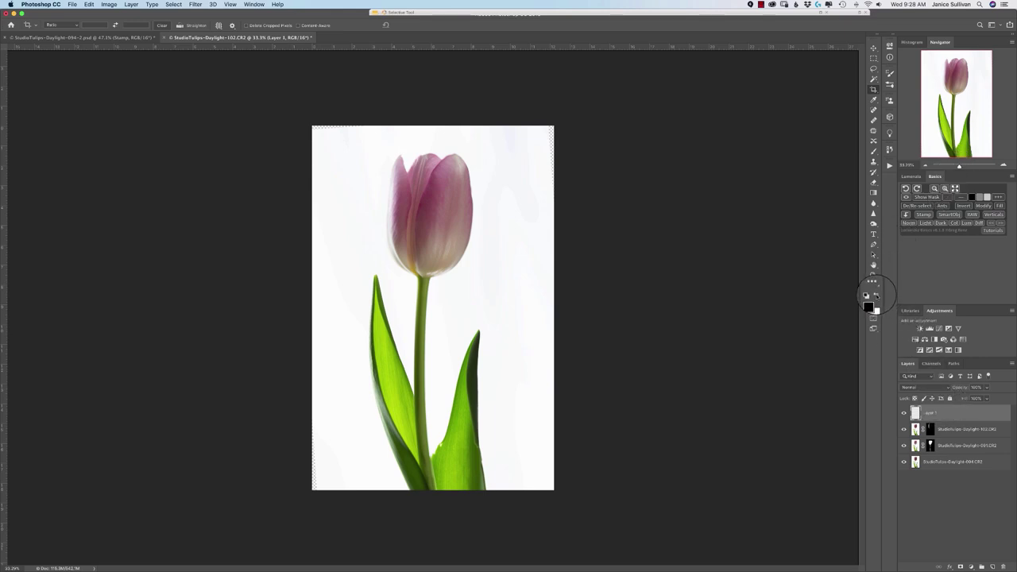
left_click(868, 293)
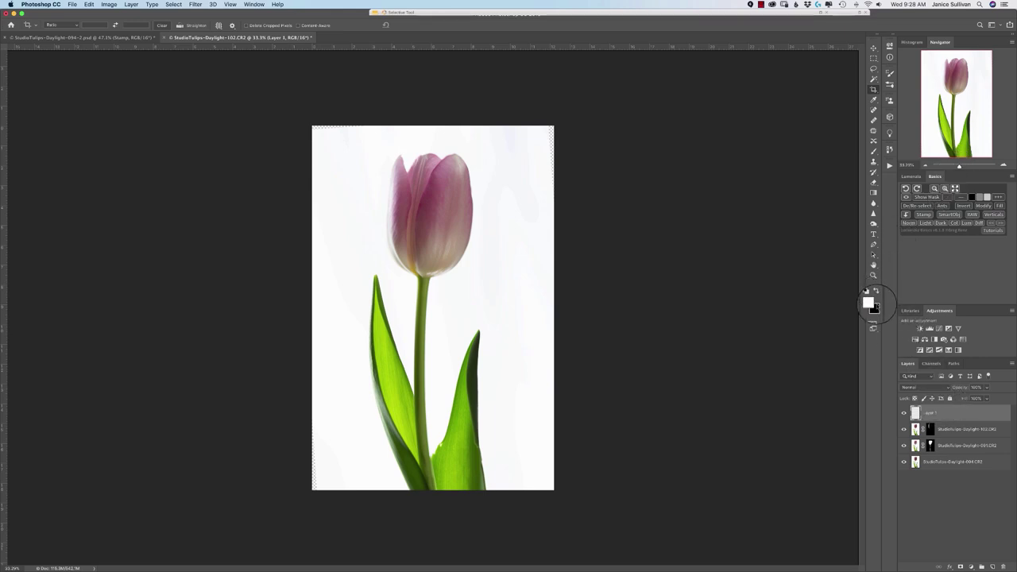
left_click(873, 151)
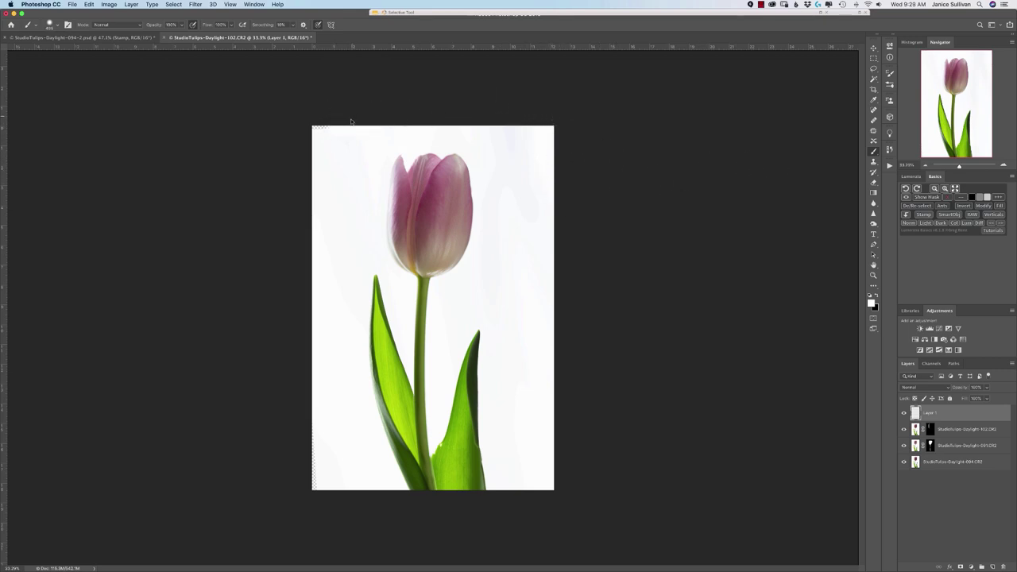
left_click_drag(340, 136, 363, 124)
- Paint white over the lower-left, bottom, right and upper-left edges on Layer 1
mouse_move(347, 520)
left_mouse_down()
mouse_move(302, 445)
mouse_move(315, 415)
mouse_move(372, 504)
left_mouse_up()
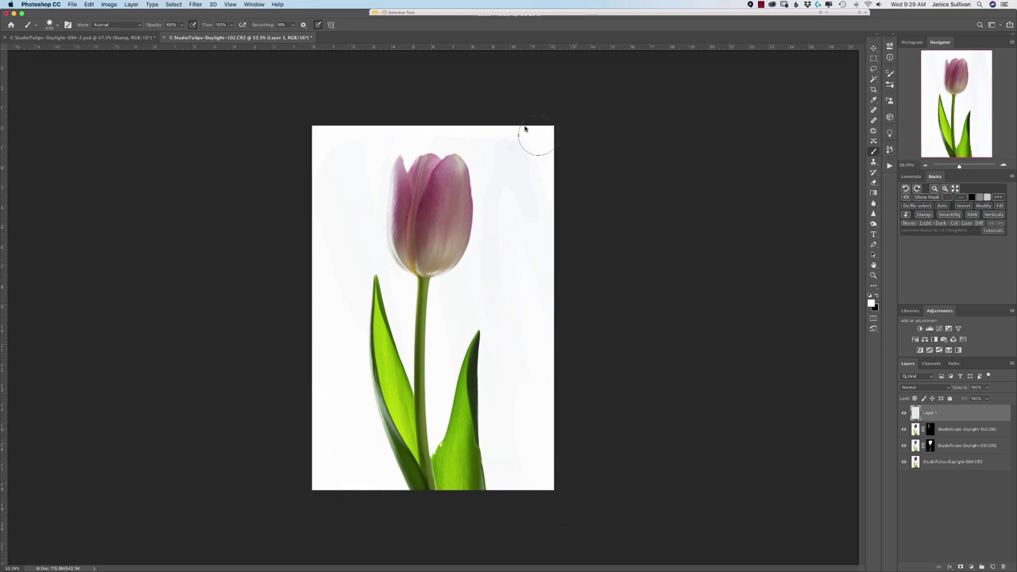
left_click(903, 413, "alt")
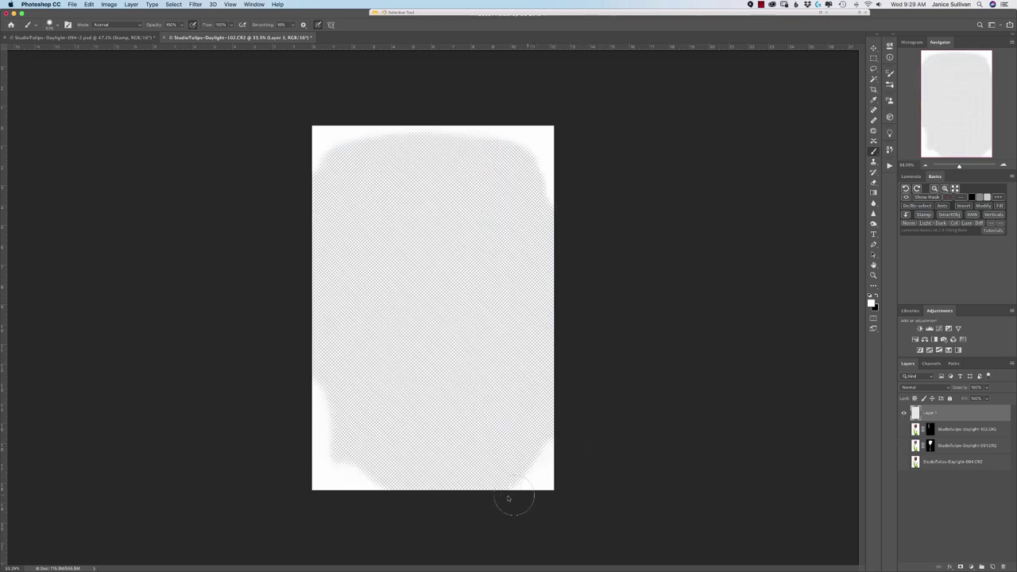
mouse_move(472, 498)
left_mouse_down()
mouse_move(344, 488)
mouse_move(305, 459)
mouse_move(294, 435)
mouse_move(342, 487)
mouse_move(312, 457)
left_mouse_up()
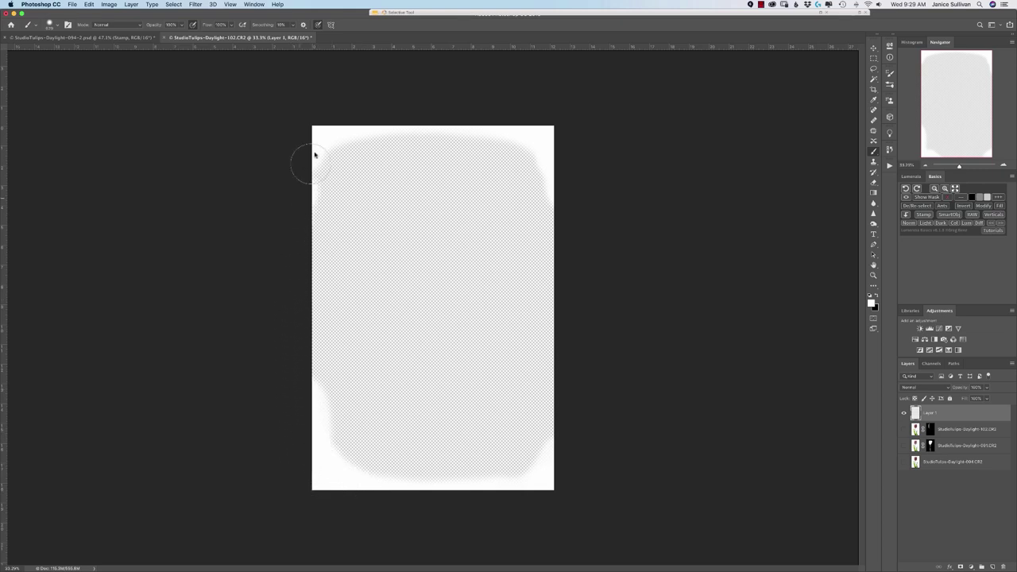
mouse_move(565, 139)
left_mouse_down()
mouse_move(576, 198)
mouse_move(559, 163)
mouse_move(575, 391)
mouse_move(567, 461)
left_mouse_up()
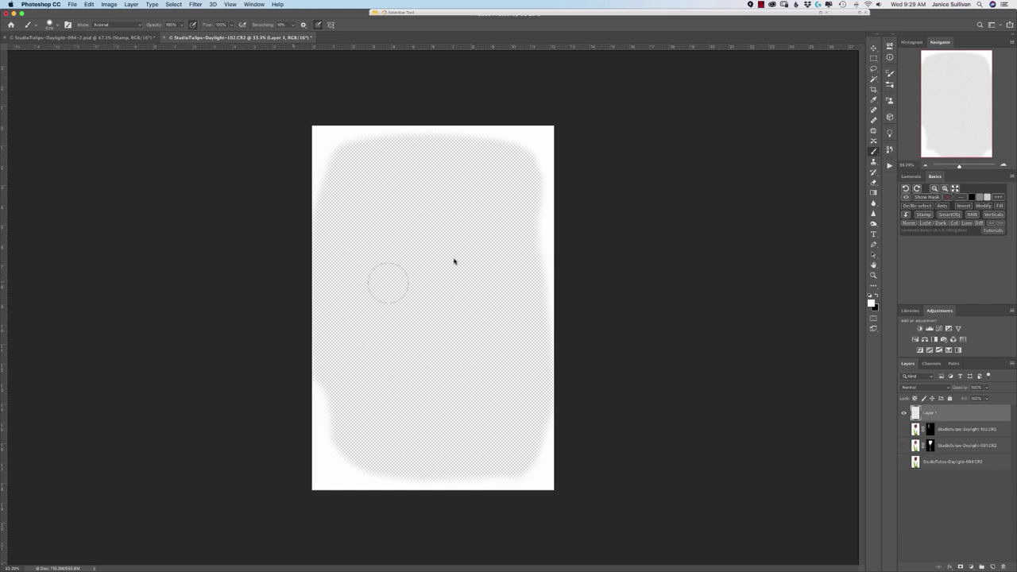
mouse_move(311, 253)
left_mouse_down()
mouse_move(307, 204)
mouse_move(299, 254)
left_mouse_up()
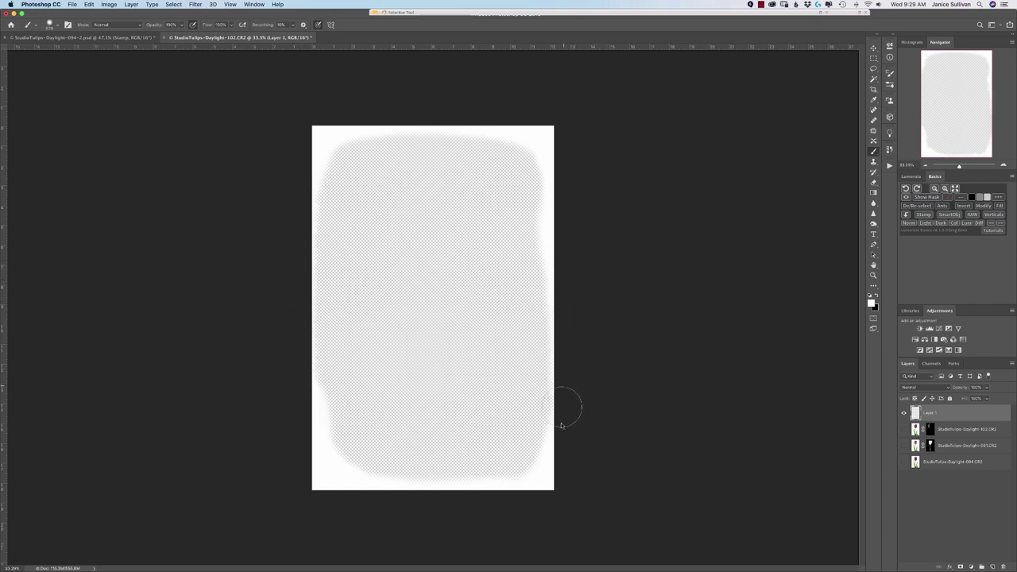
key("ctrl+z")
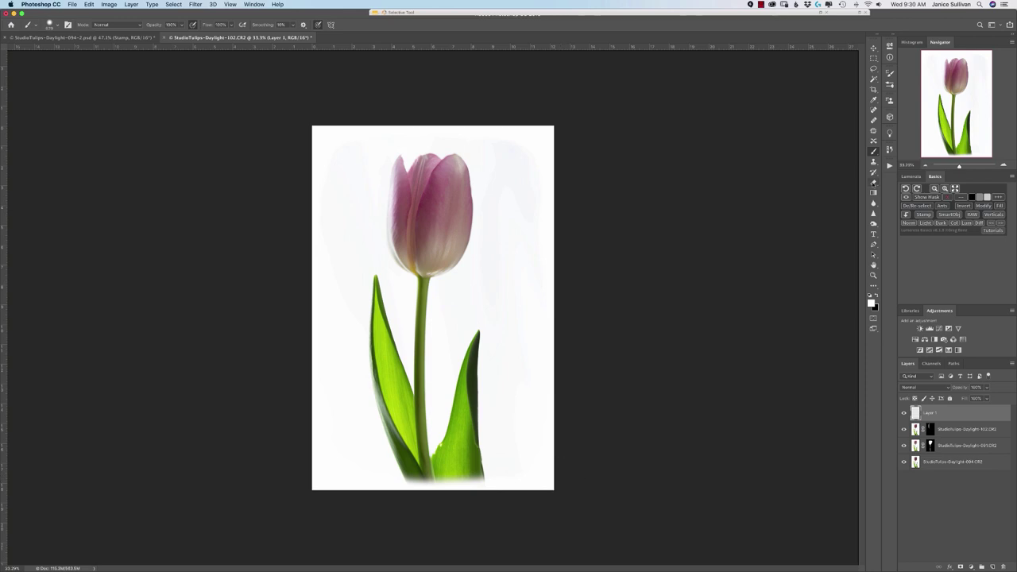
- Select the plain Eraser and zoom to about 149% on the tulip head
left_click(874, 182)
left_click(904, 182)
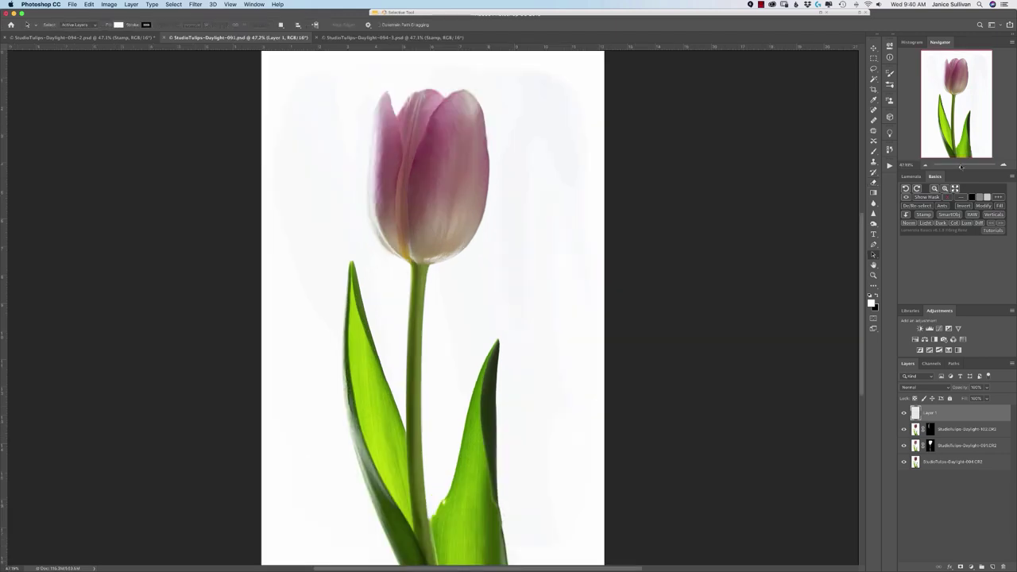
left_click_drag(960, 168, 966, 166)
left_click(961, 79)
left_click_drag(961, 80, 961, 70)
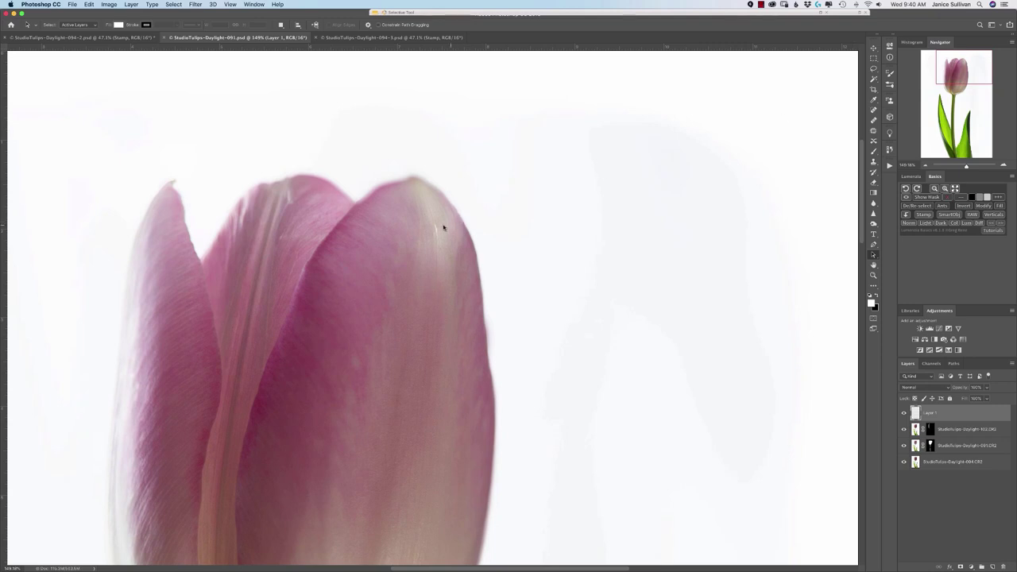
- Heal two small spots on the petal with the Spot Healing Brush
left_click(873, 110)
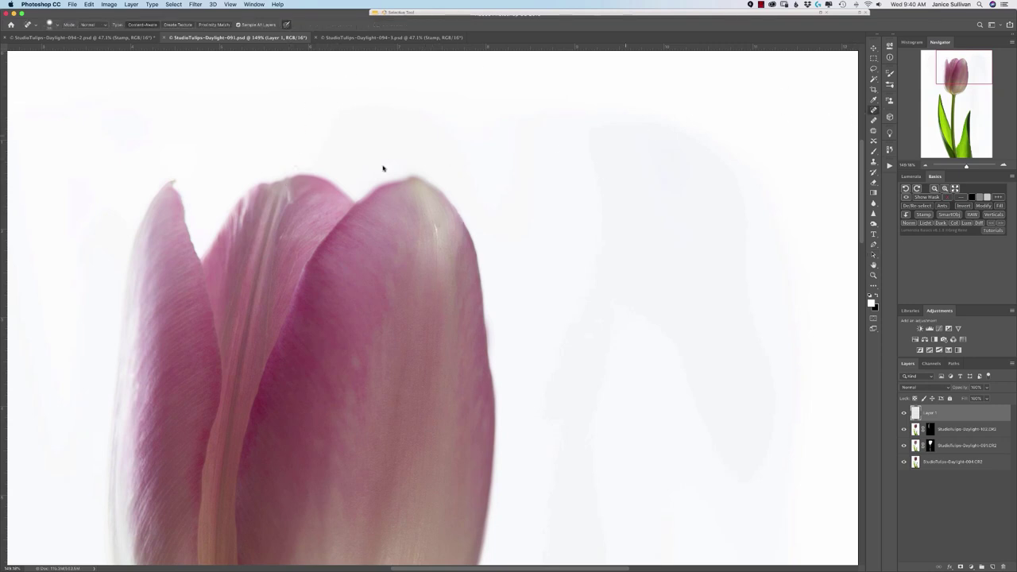
left_click(287, 198)
left_click(290, 205)
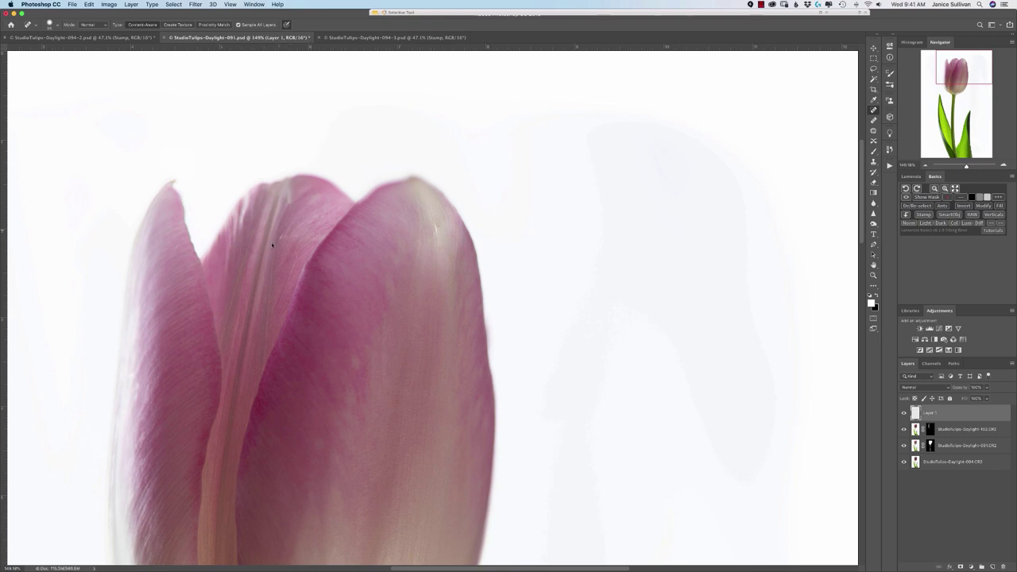